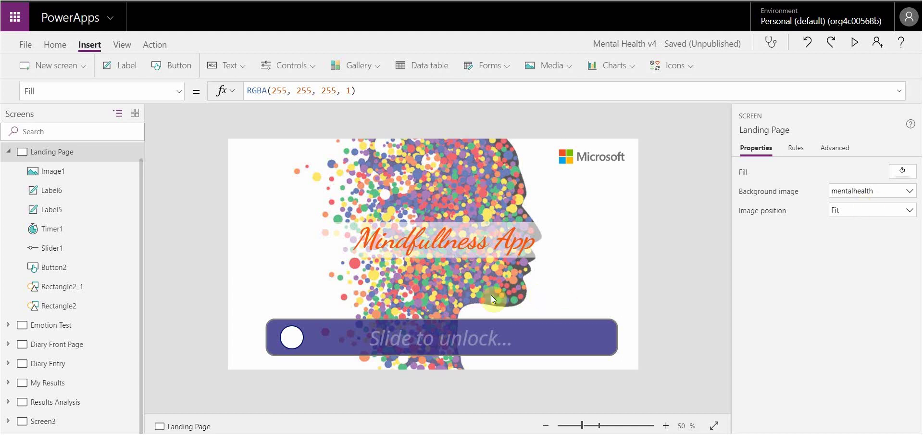
# Preview the app from the Landing Page and unlock it by moving the slider all the way across
pyautogui.click(855, 42)
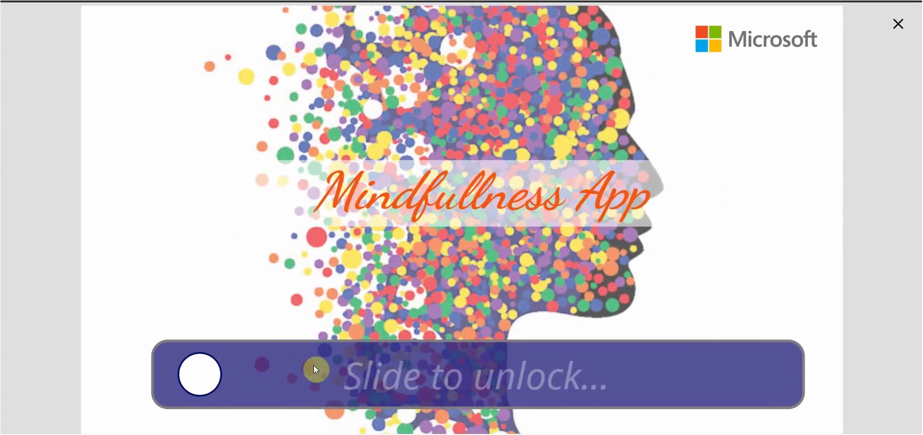
pyautogui.moveTo(198, 377); pyautogui.dragTo(217, 380)
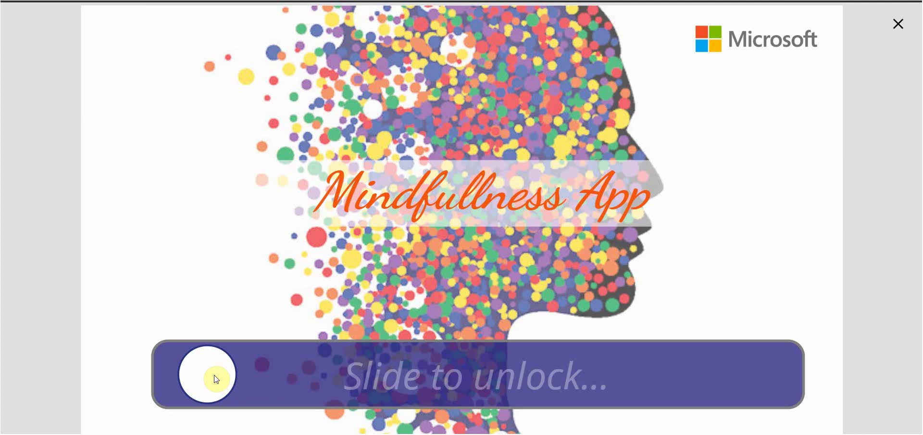
pyautogui.moveTo(215, 379); pyautogui.dragTo(397, 373)
pyautogui.moveTo(215, 378); pyautogui.dragTo(513, 373)
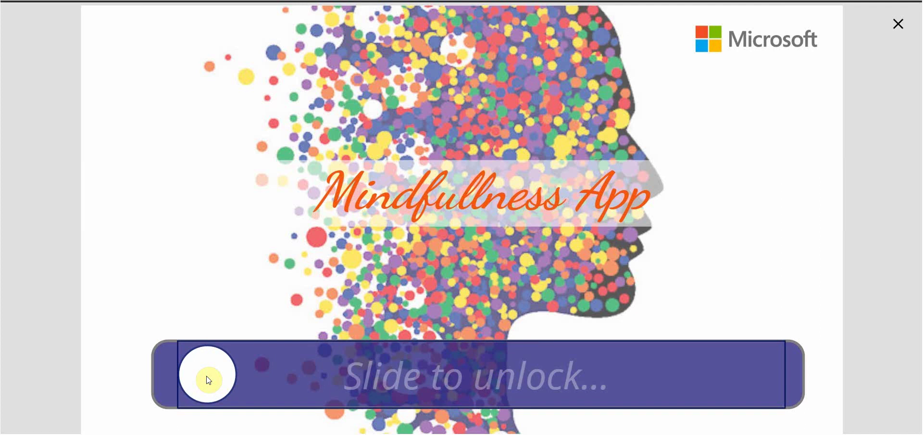
pyautogui.click(791, 390)
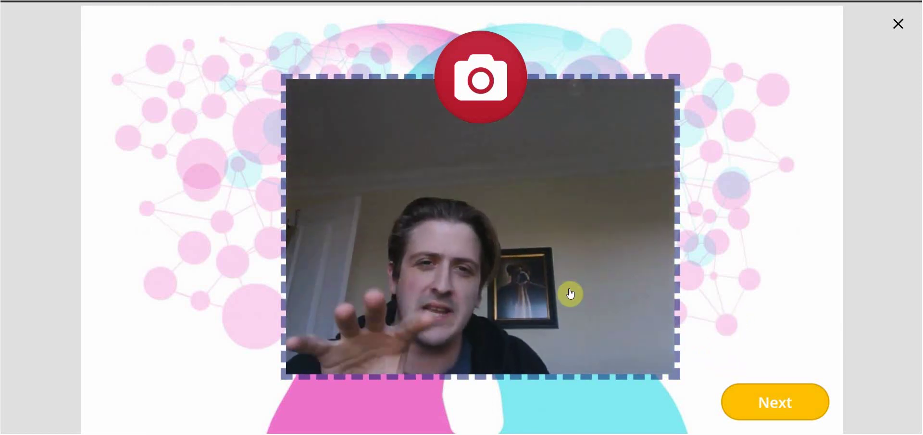
# Capture a face photo for the emotion test, continue to the diary cover and open the diary
pyautogui.click(490, 85)
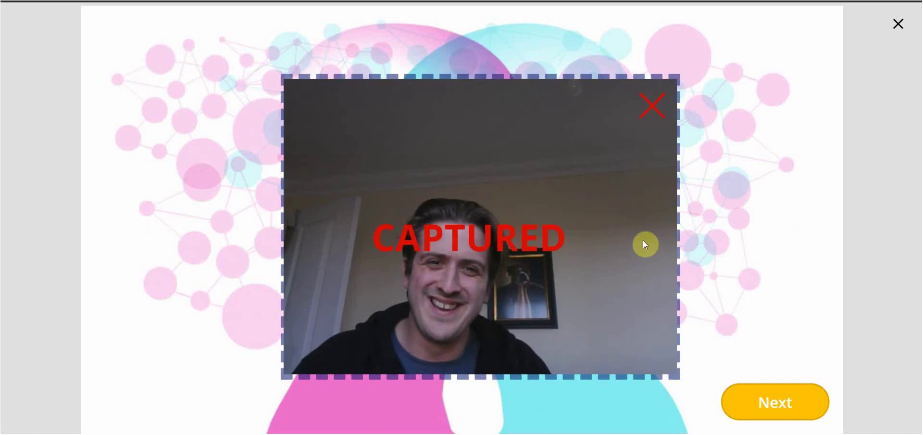
pyautogui.click(744, 399)
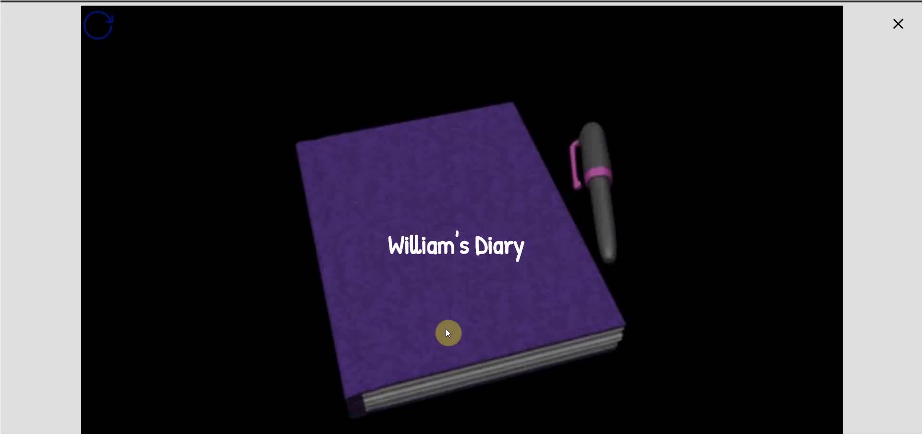
pyautogui.click(480, 291)
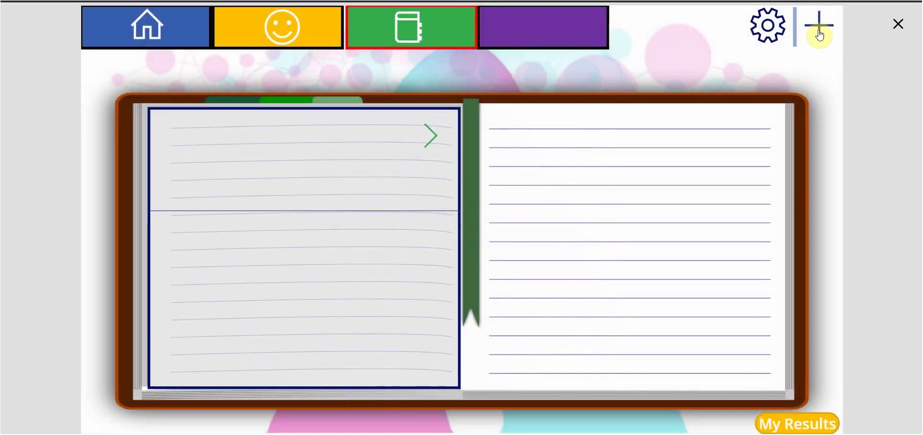
# Add a diary entry reading "Having a great time showcasing my mental health app - I hope everyone likes it i had a great fun making it"
pyautogui.click(820, 32)
pyautogui.click(472, 189)
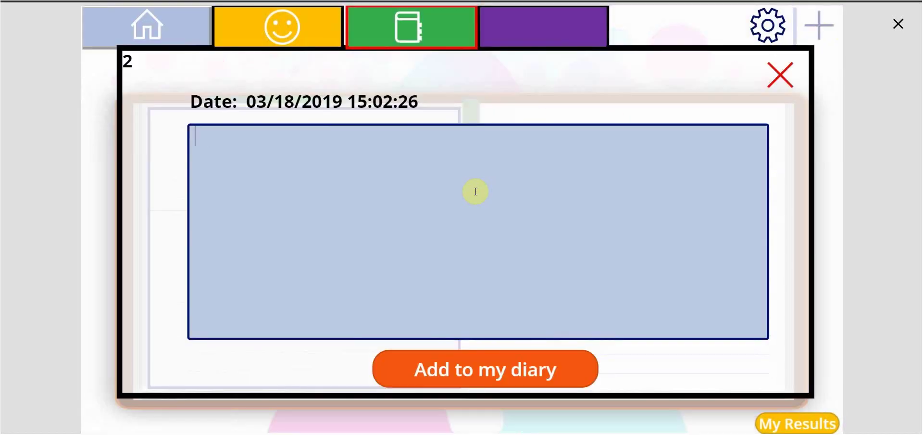
pyautogui.write('Having ')
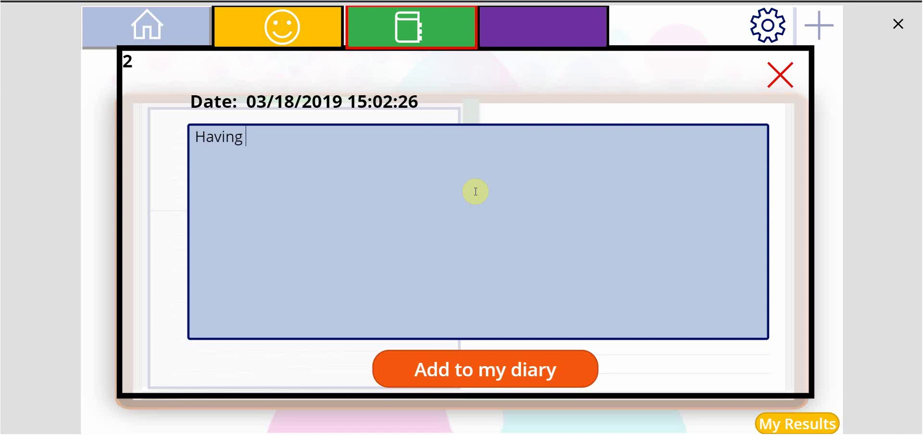
pyautogui.write('a great time show')
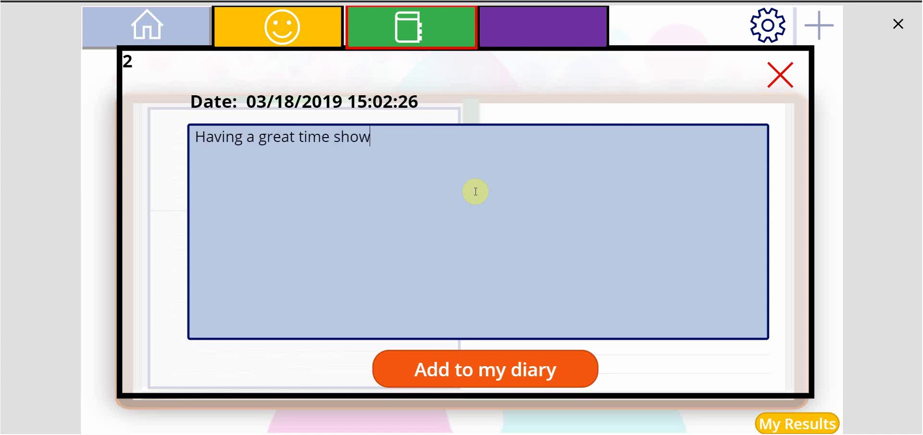
pyautogui.write('casing my mental ')
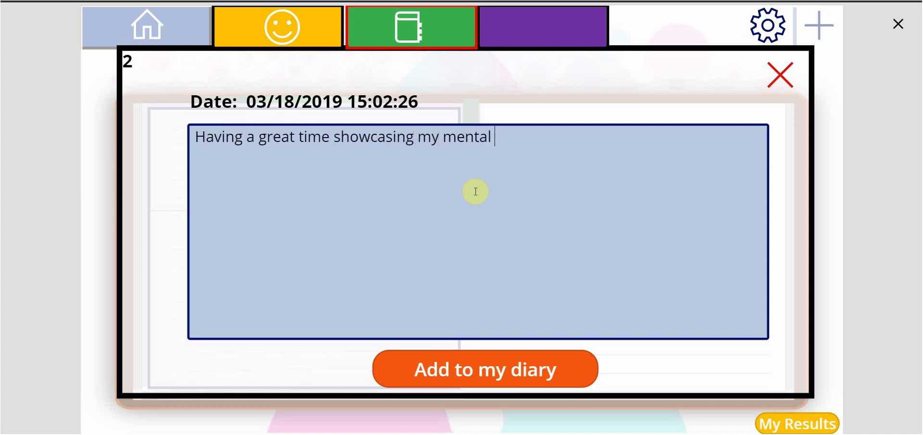
pyautogui.write('health app - ')
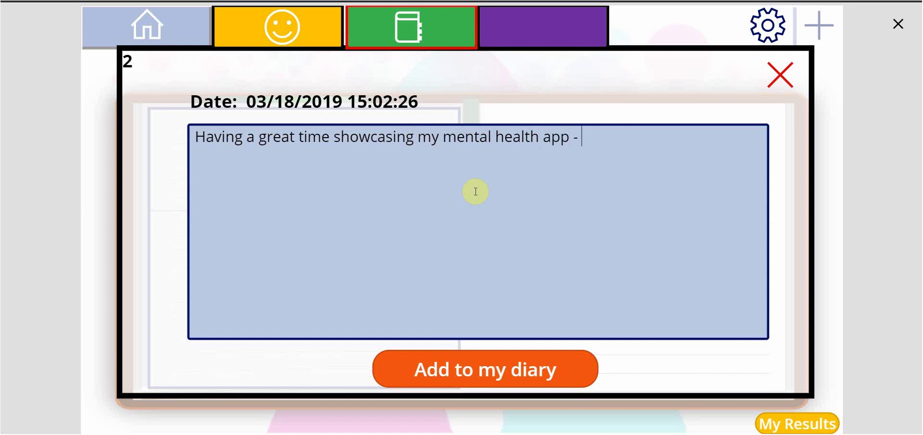
pyautogui.write('I hope everyone l')
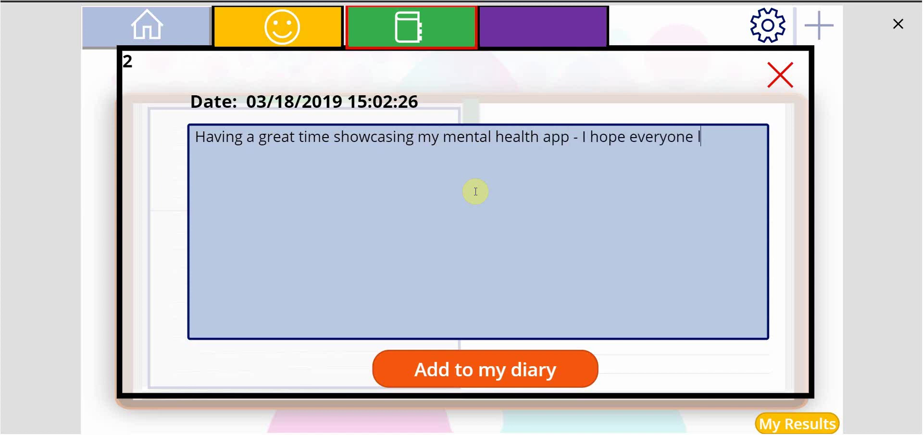
pyautogui.write('ikes it i had a')
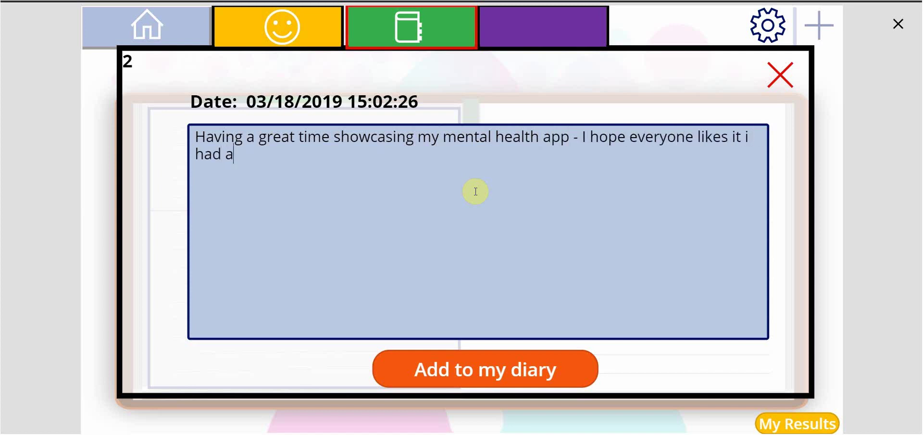
pyautogui.write(' great fun maki')
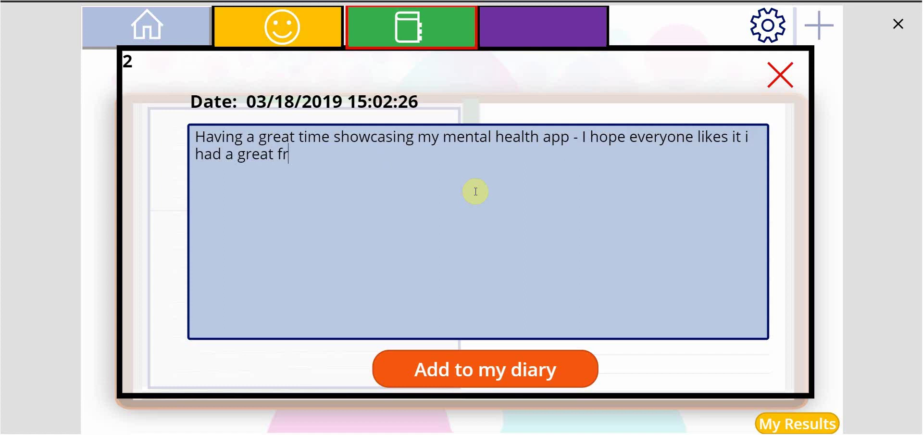
pyautogui.write('ng it')
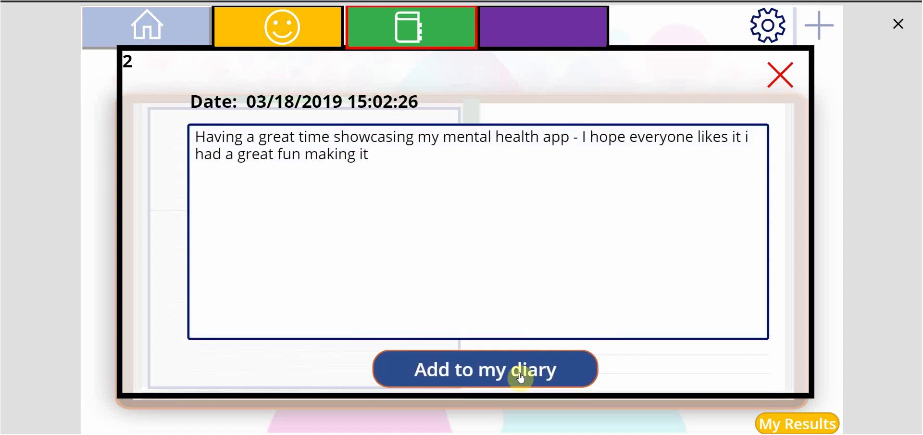
pyautogui.click(520, 378)
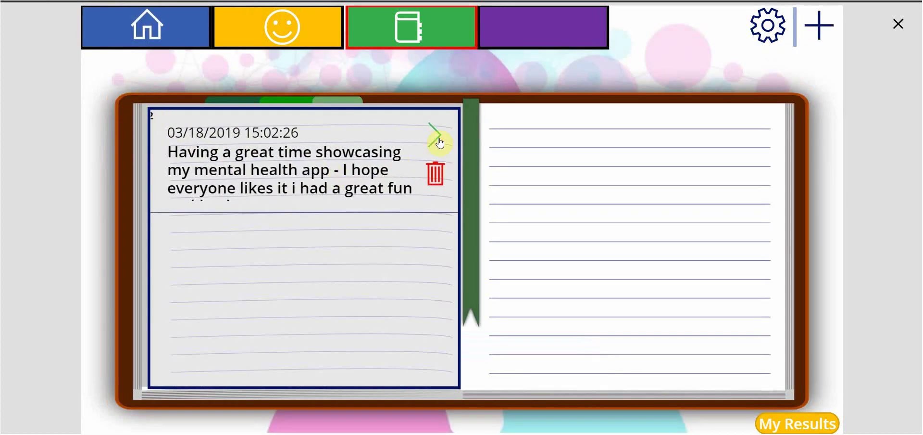
# Review the new diary entry's sentiment and the detailed emotional results, and end the app preview
pyautogui.click(439, 142)
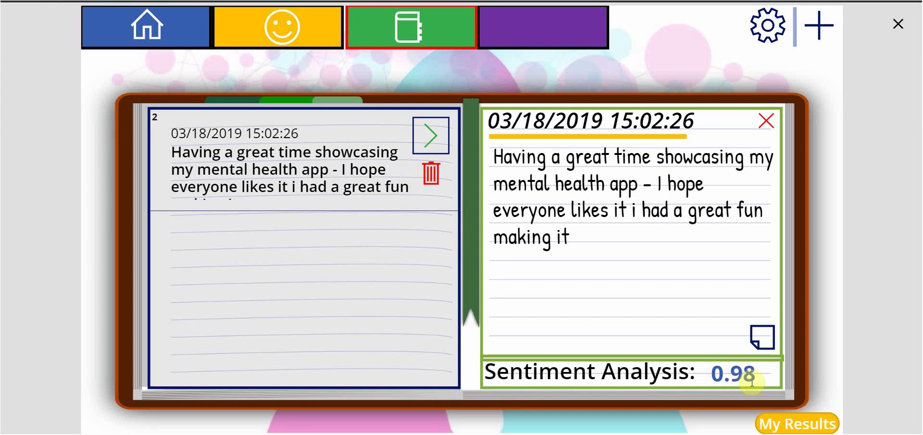
pyautogui.click(790, 423)
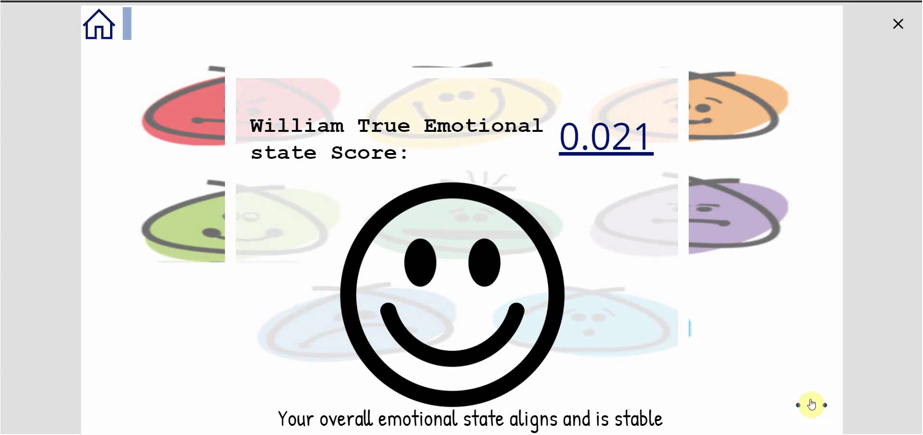
pyautogui.click(812, 404)
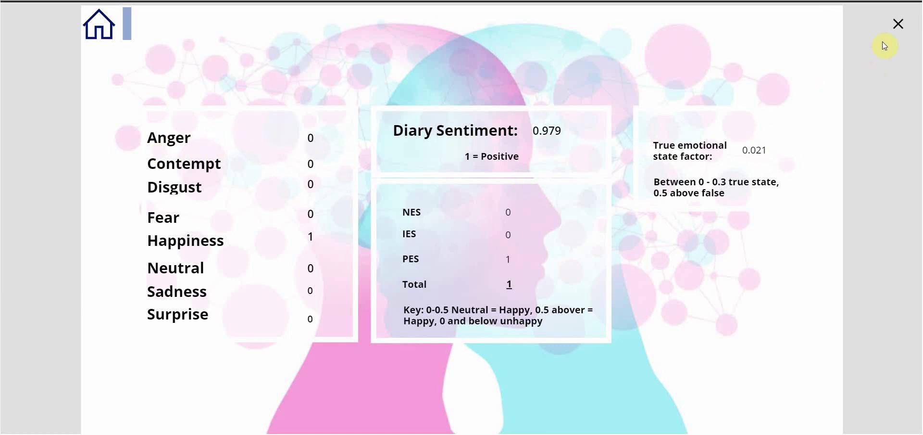
pyautogui.click(897, 28)
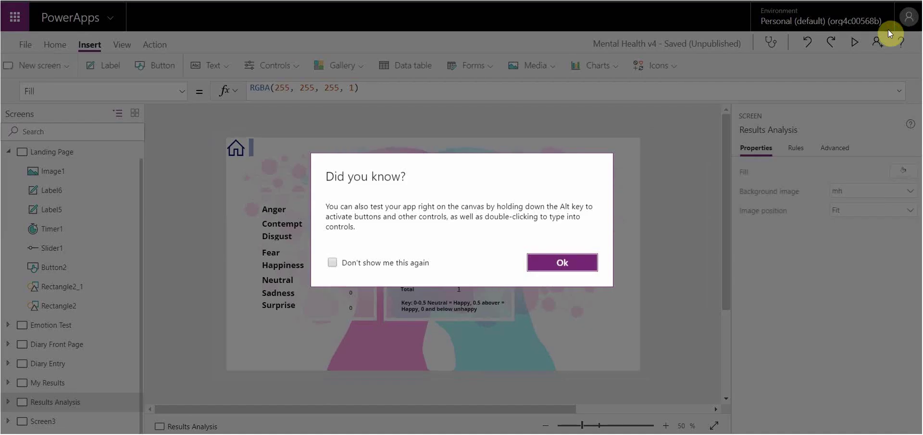
pyautogui.click(553, 264)
# Inspect the app's collections and examine the face attributes stored in the test collection
pyautogui.click(123, 45)
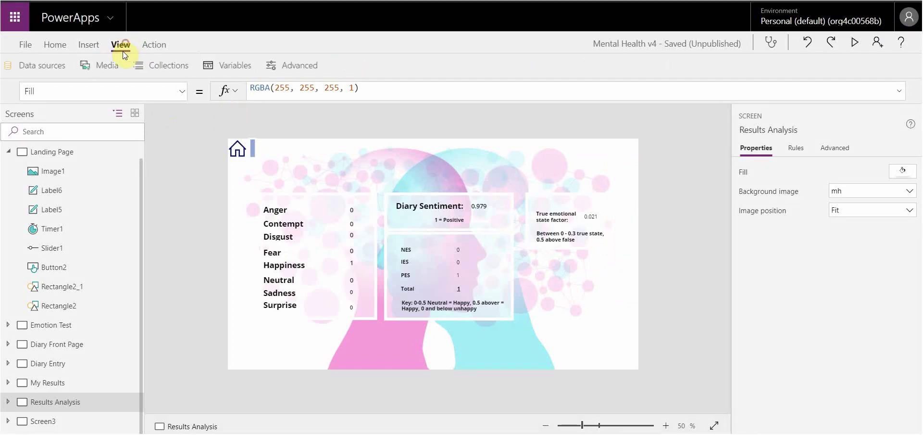
pyautogui.click(171, 65)
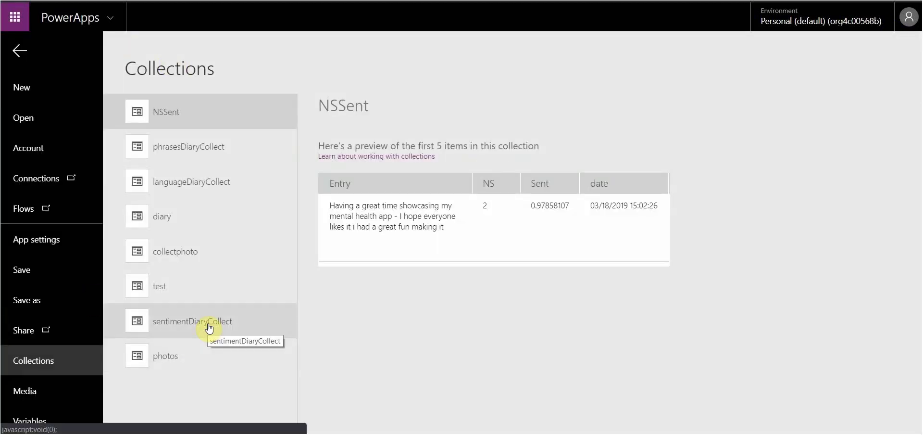
pyautogui.click(224, 324)
pyautogui.click(182, 283)
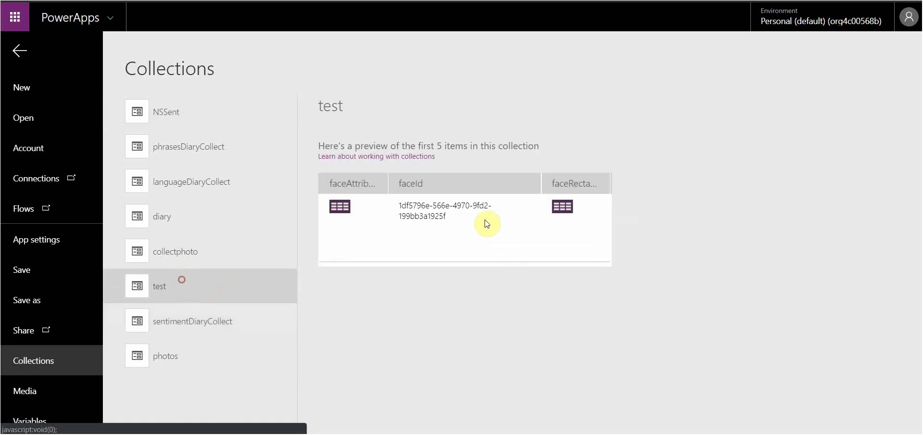
pyautogui.click(339, 206)
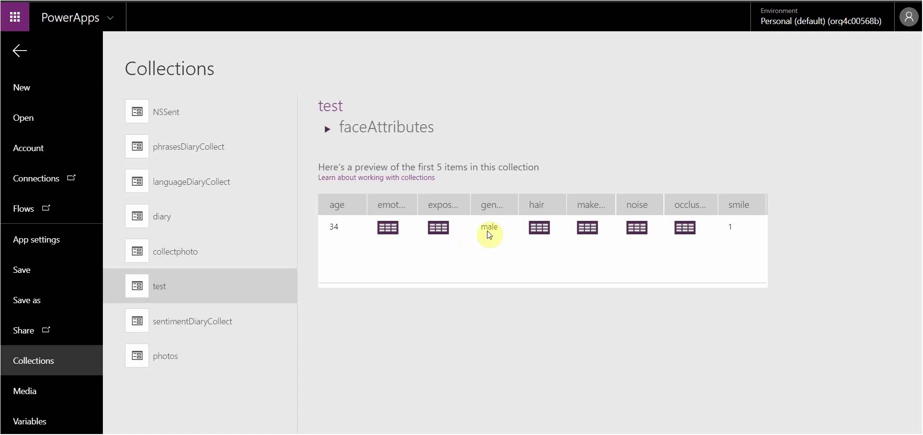
# Examine the hair colour confidence values nested within the face attributes' hair data
pyautogui.click(539, 227)
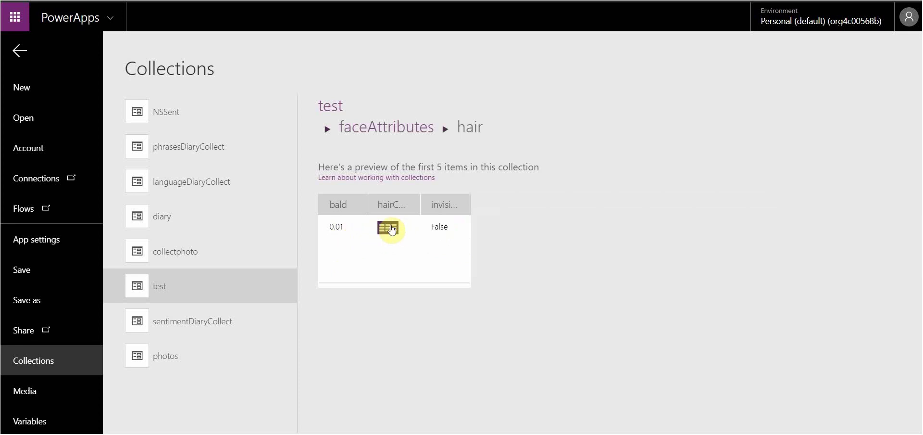
pyautogui.click(390, 228)
pyautogui.scroll(-2, 385, 266)
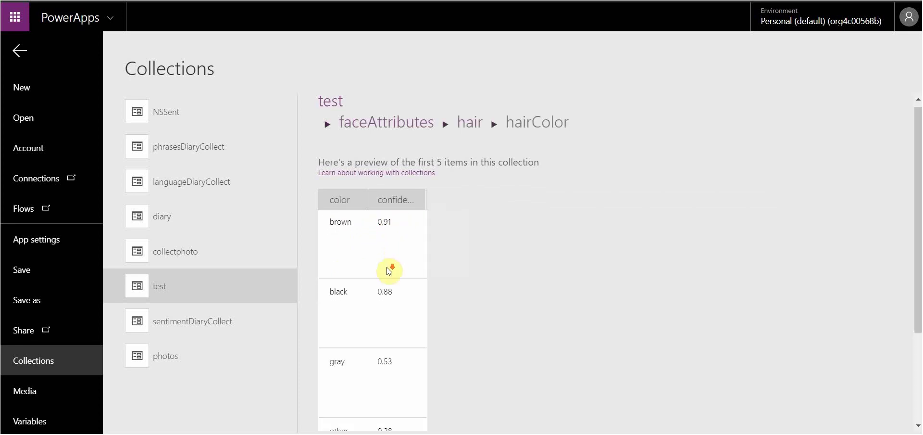
pyautogui.scroll(2, 390, 268)
# Examine the emotion values within the face attributes and return to the app canvas
pyautogui.click(382, 127)
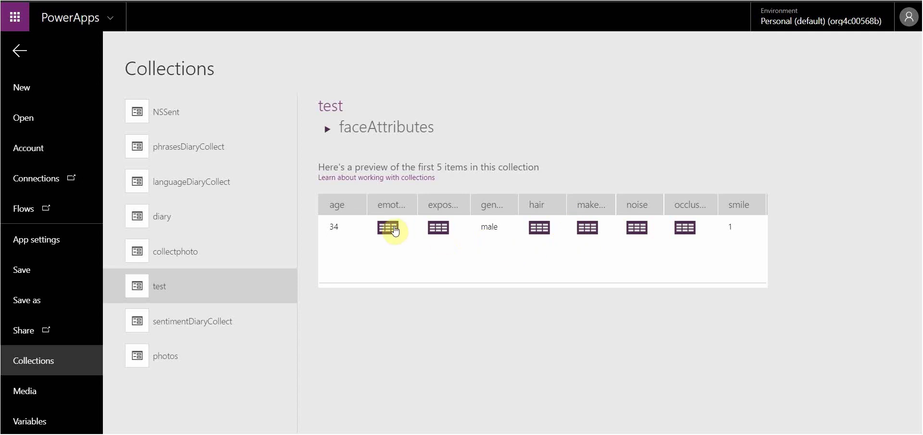
pyautogui.click(393, 226)
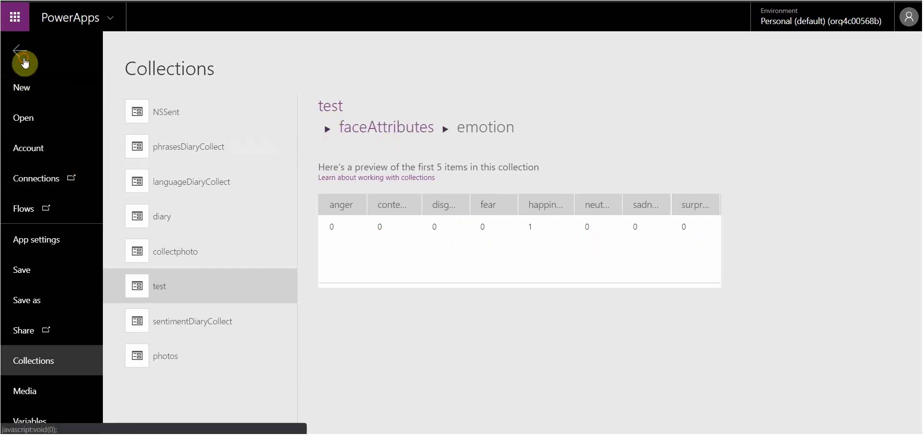
pyautogui.click(25, 58)
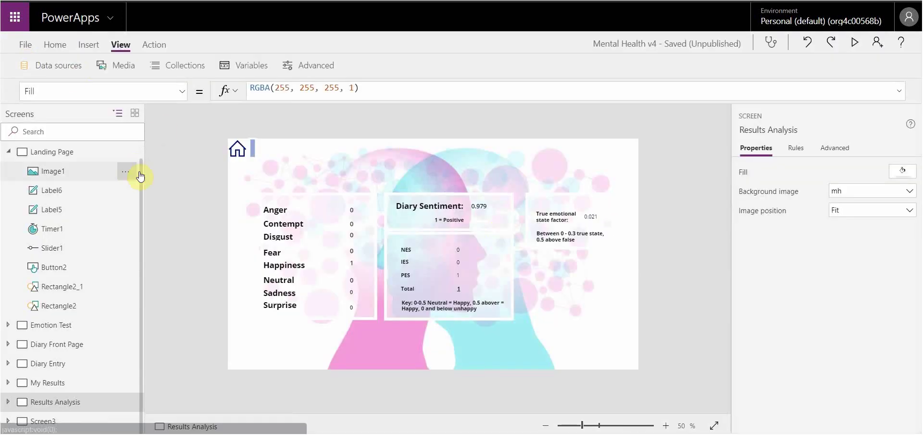
# Preview the app from the Emotion Test screen, capture a new angry face photo and continue
pyautogui.click(72, 329)
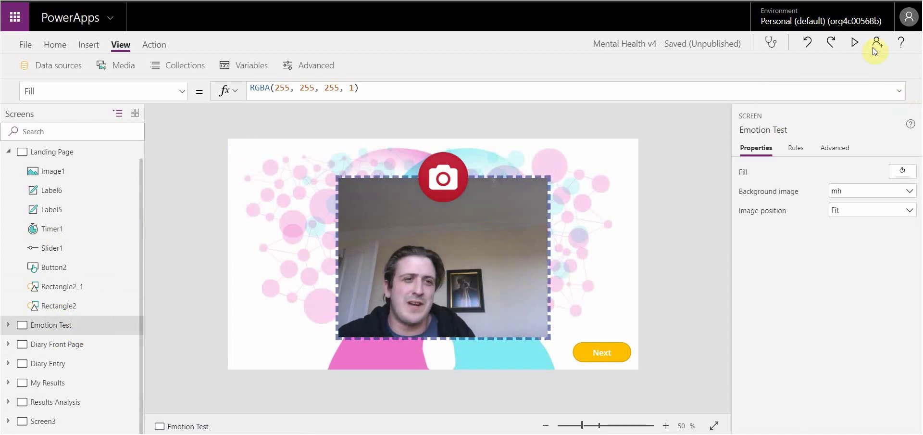
pyautogui.click(854, 42)
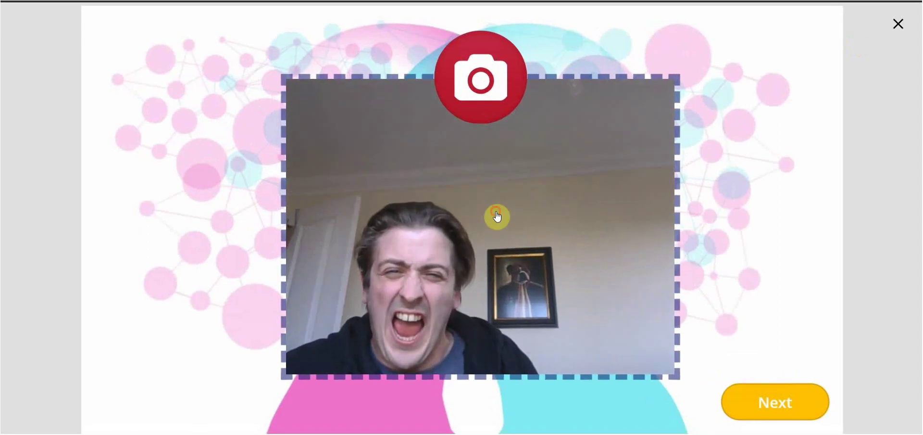
pyautogui.click(478, 111)
pyautogui.click(735, 392)
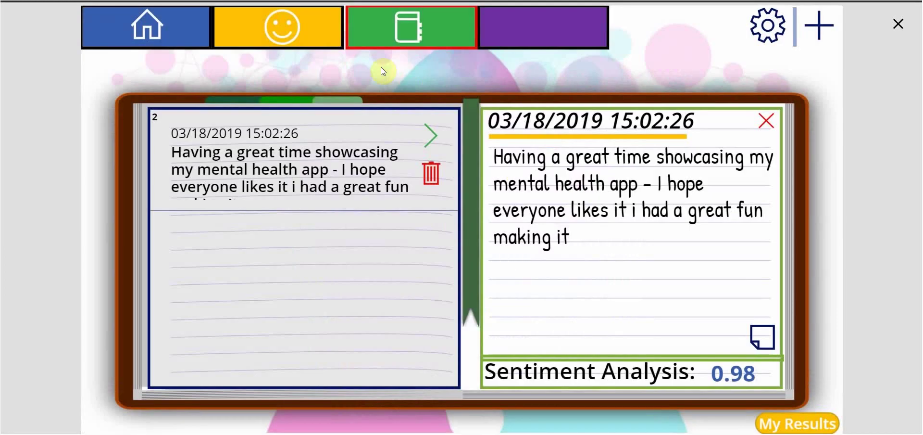
# Review the emotional state score and detailed results for the new photo, and end the preview
pyautogui.click(281, 32)
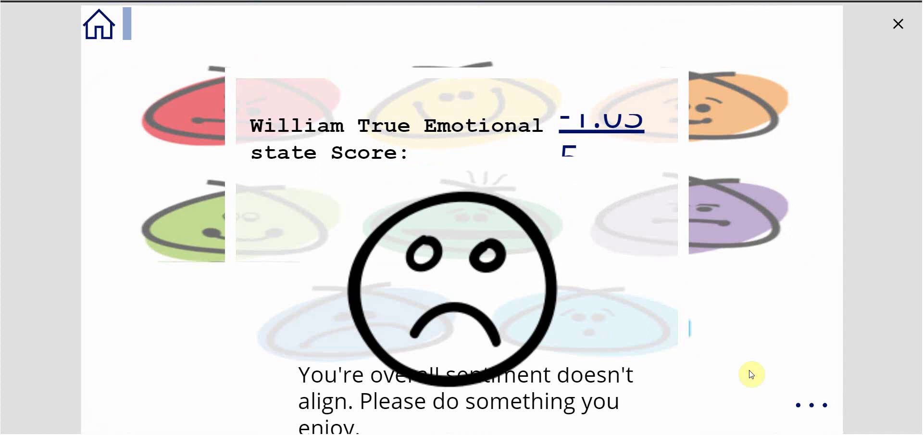
pyautogui.click(814, 407)
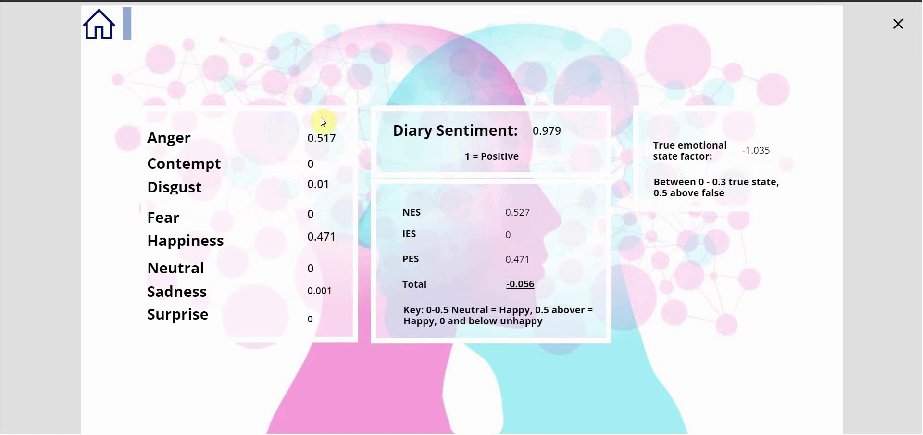
pyautogui.click(374, 368)
pyautogui.click(897, 26)
pyautogui.click(554, 263)
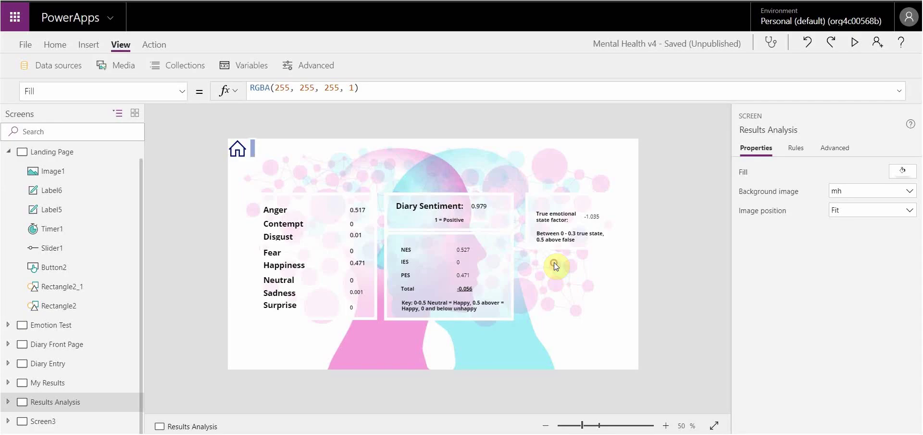